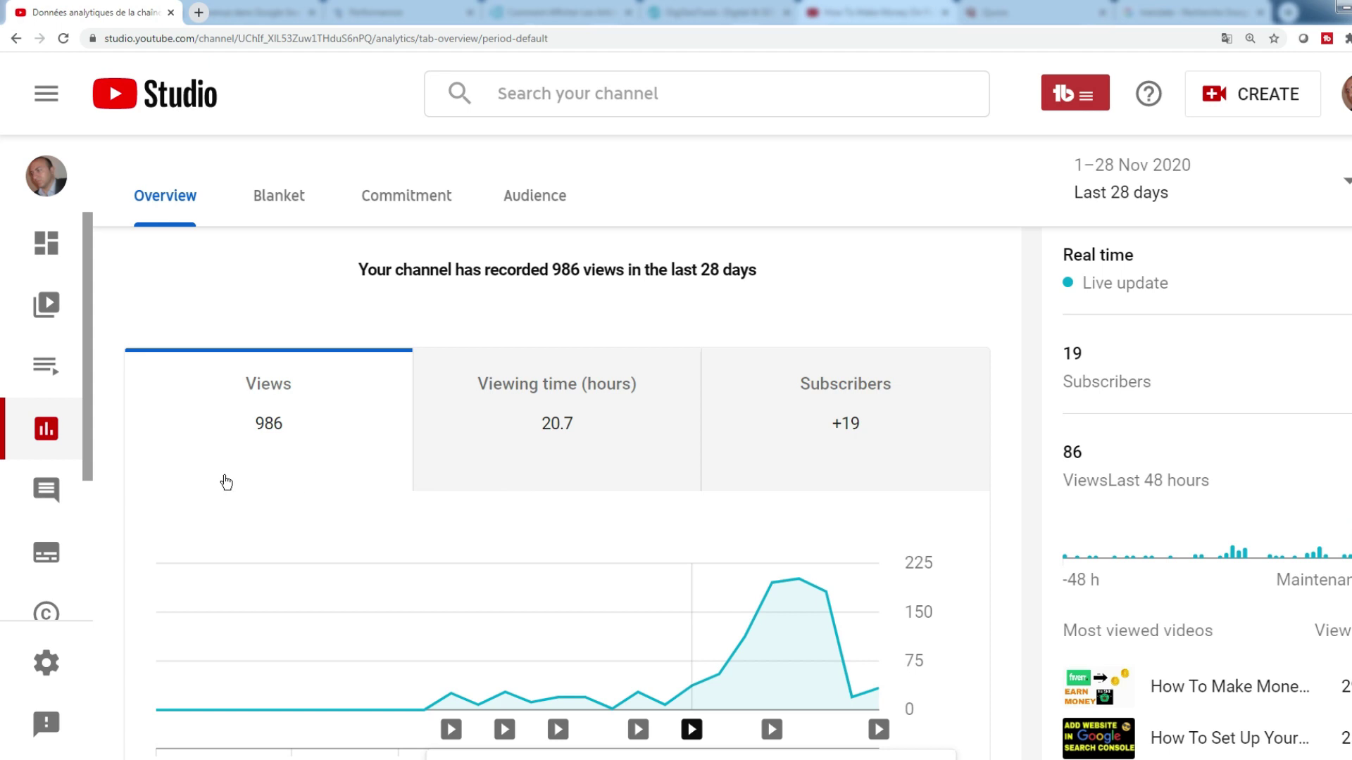
{"action": "scroll", "coordinate": [46, 464], "scroll_direction": "down", "scroll_amount": 3}
- Show the monetization requirement cards: 19 of 1,000 subscribers and 11 of 4,000 watch hours
{"action": "left_click", "coordinate": [46, 472]}
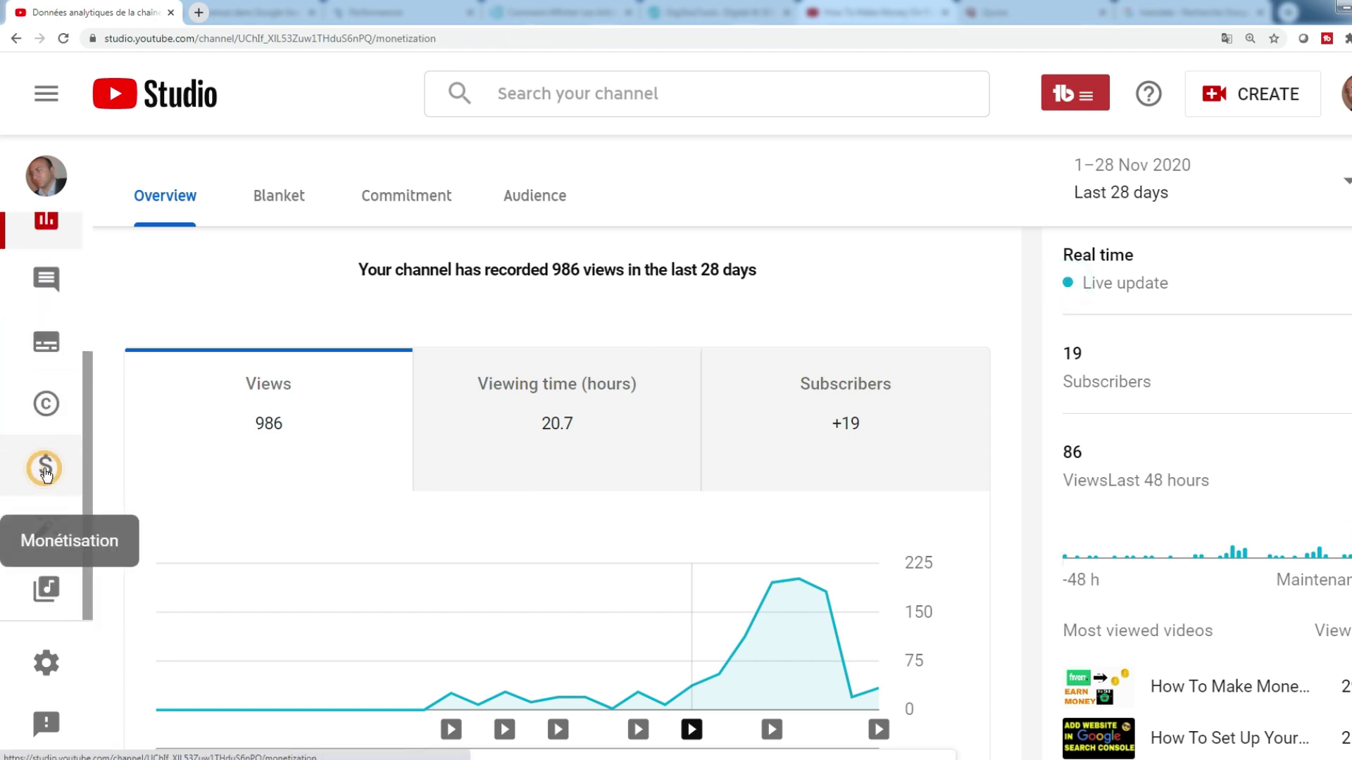
{"action": "scroll", "coordinate": [396, 371], "scroll_direction": "down", "scroll_amount": 3}
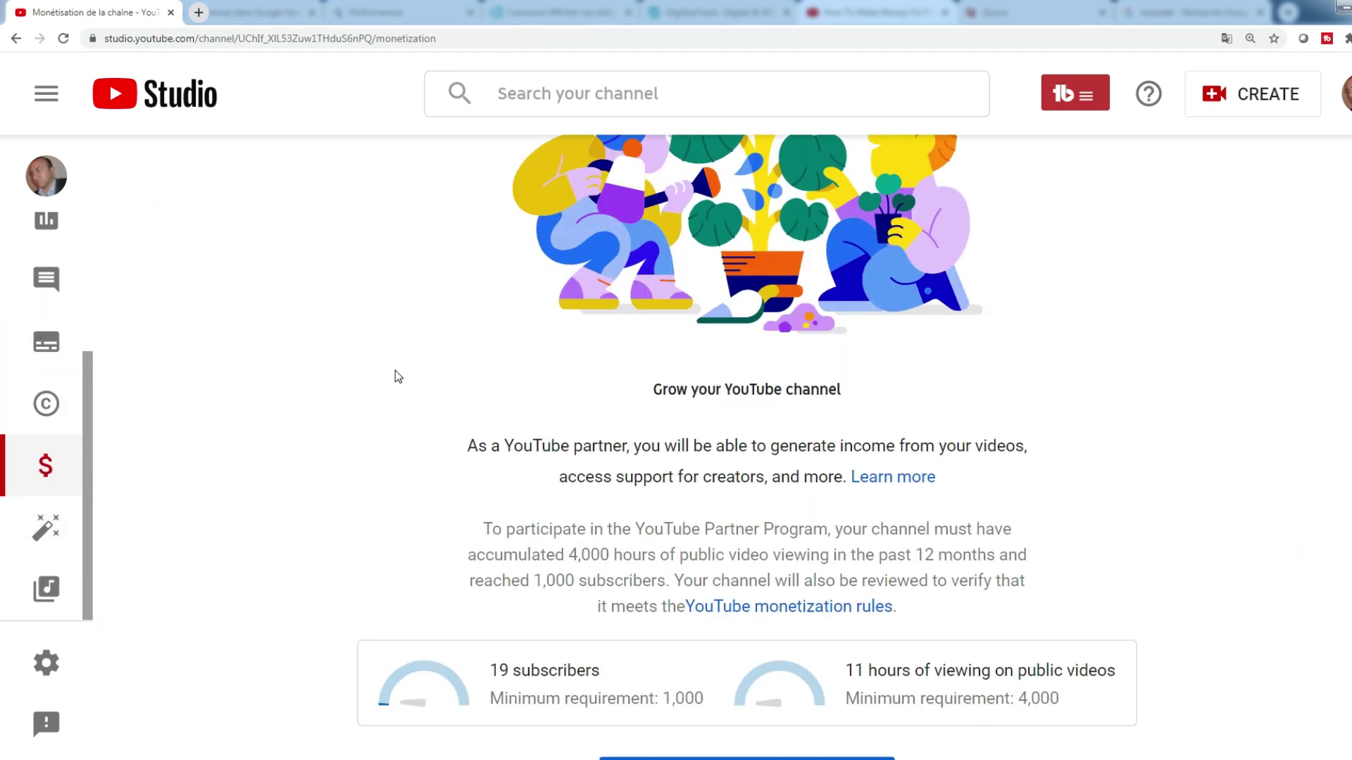
{"action": "scroll", "coordinate": [395, 371], "scroll_direction": "down", "scroll_amount": 2}
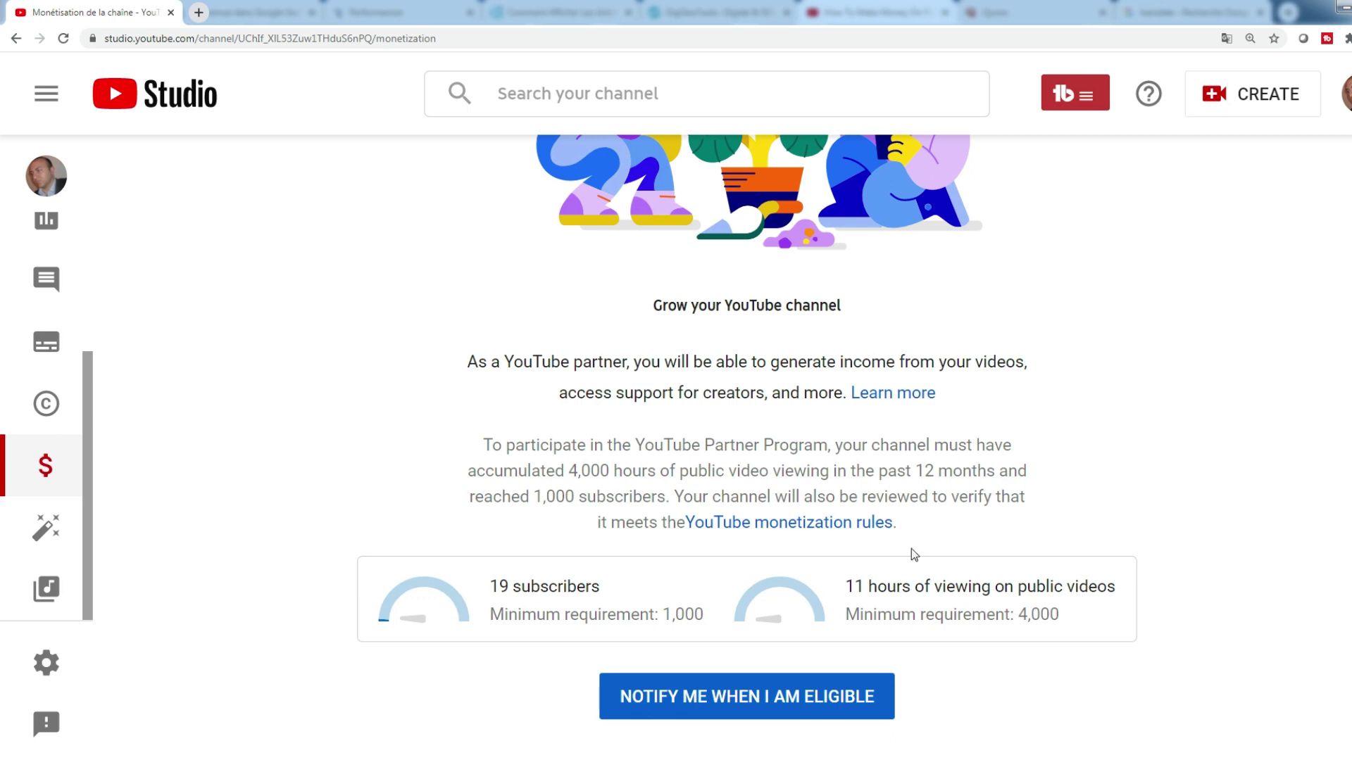